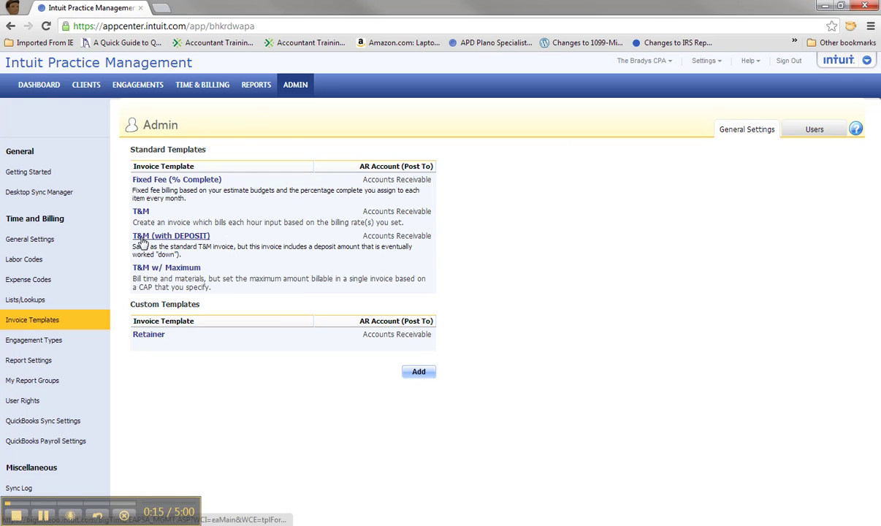
# Look at the blank form for adding a custom invoice template and return to the template list
pyautogui.click(20, 326)
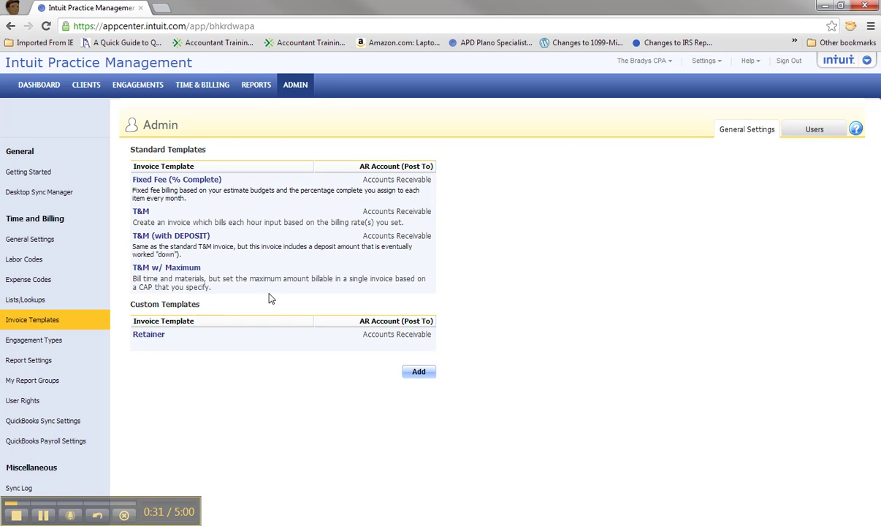
pyautogui.click(426, 372)
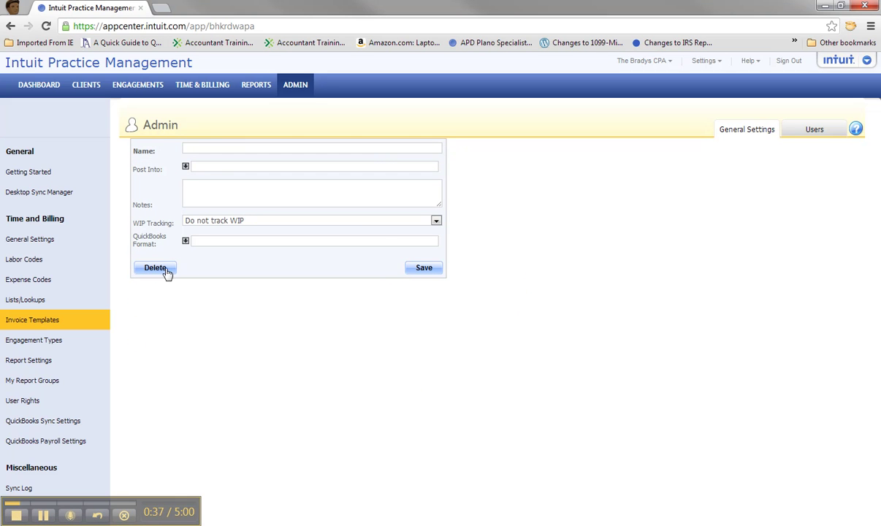
pyautogui.click(10, 26)
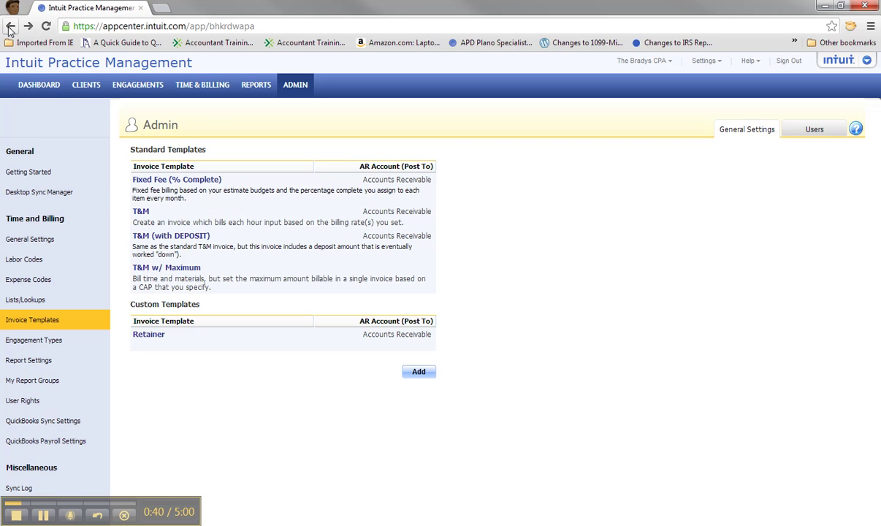
# Open the custom Retainer template and choose "Add Time/Expenses to each Invoice and track WIP per invoice" for WIP tracking
pyautogui.click(149, 335)
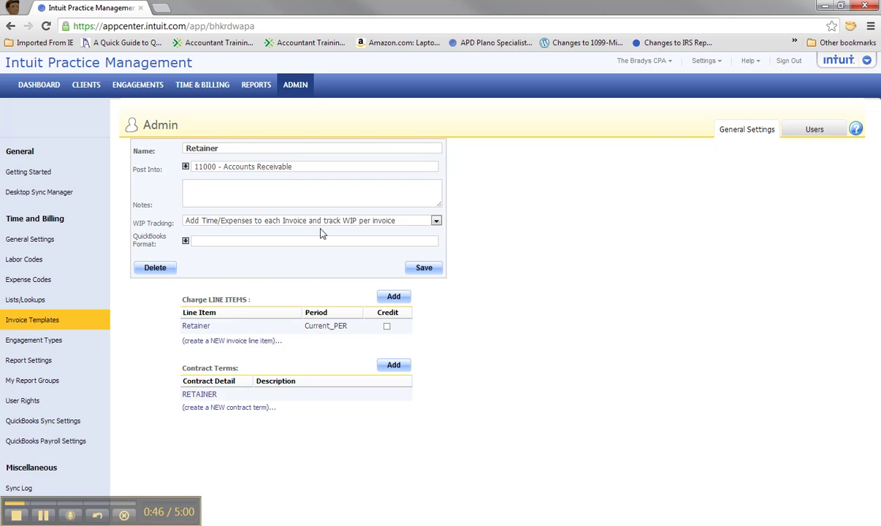
pyautogui.click(435, 221)
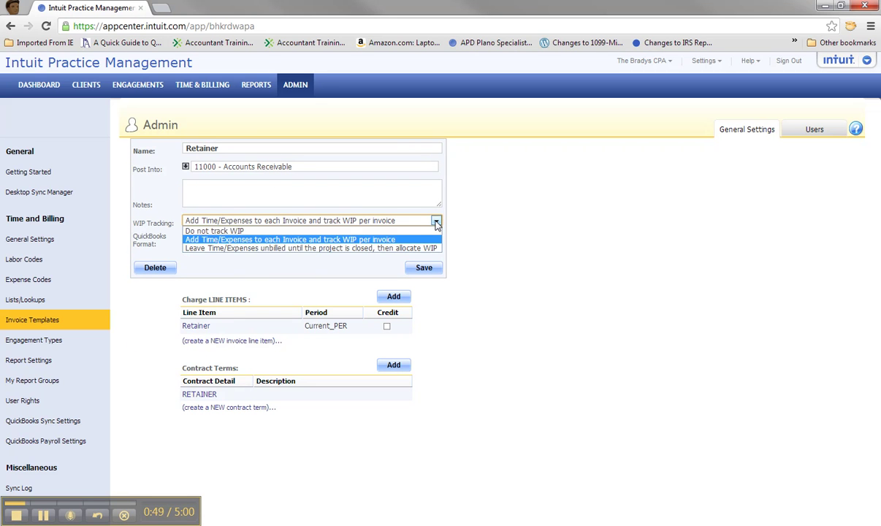
pyautogui.click(373, 240)
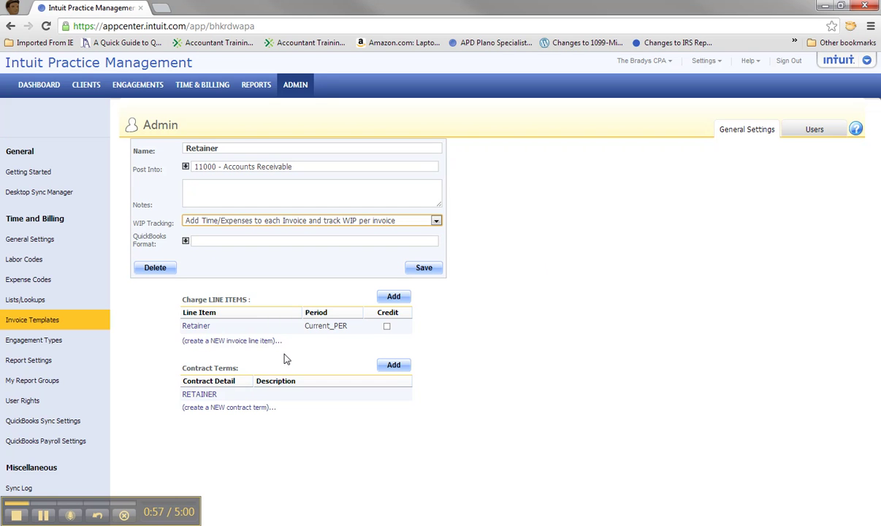
# Review the template's Retainer line item and RETAINER contract term without changing them, and save the template
pyautogui.click(195, 326)
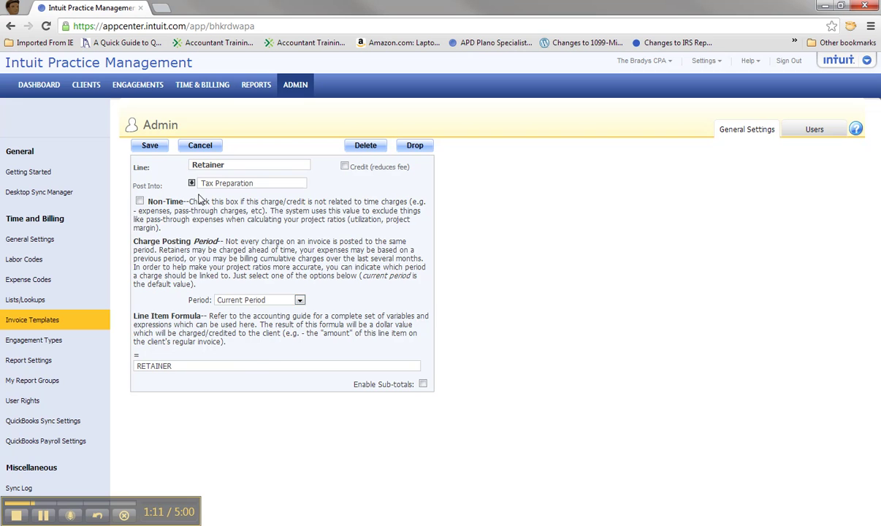
pyautogui.click(199, 146)
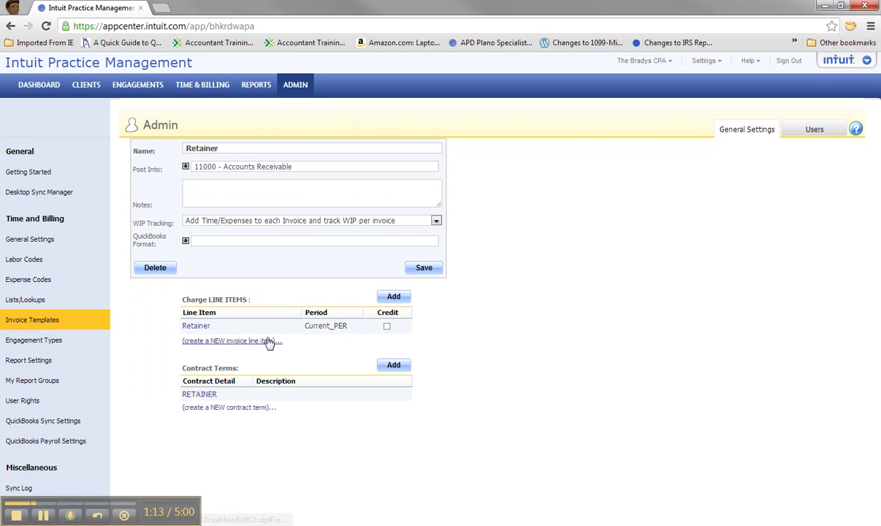
pyautogui.click(203, 394)
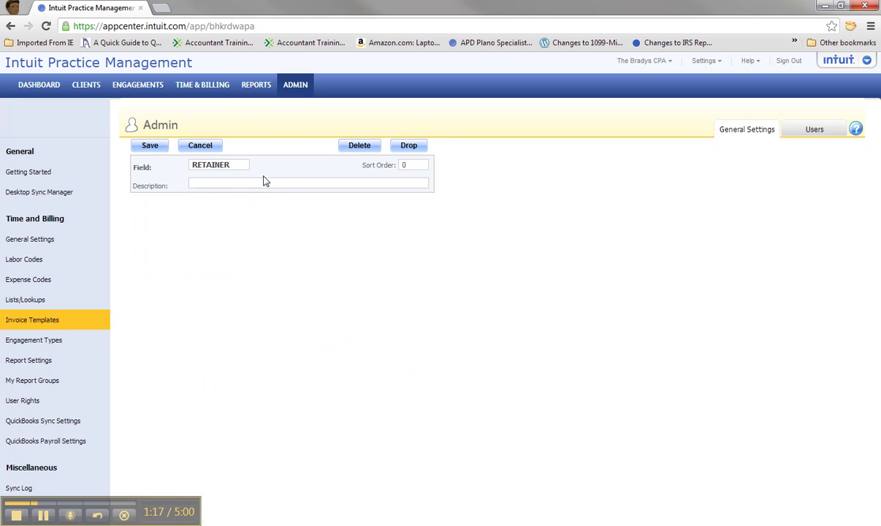
pyautogui.click(203, 147)
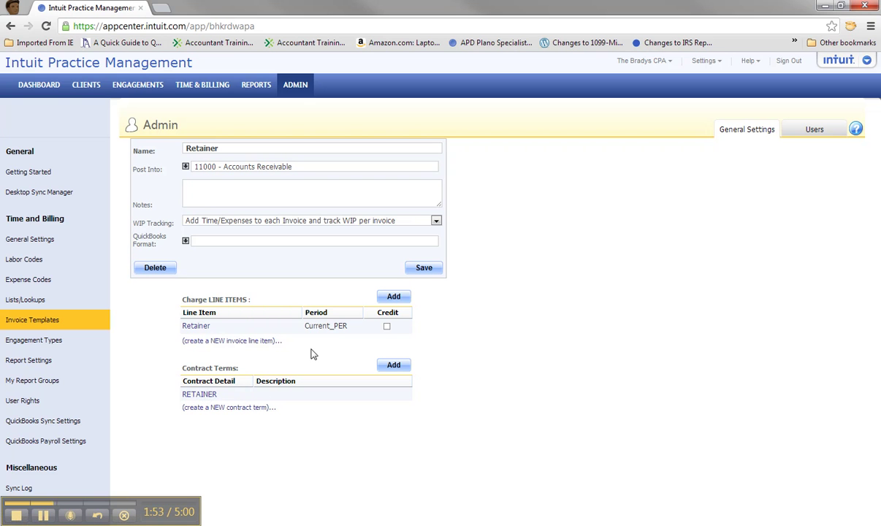
pyautogui.click(420, 268)
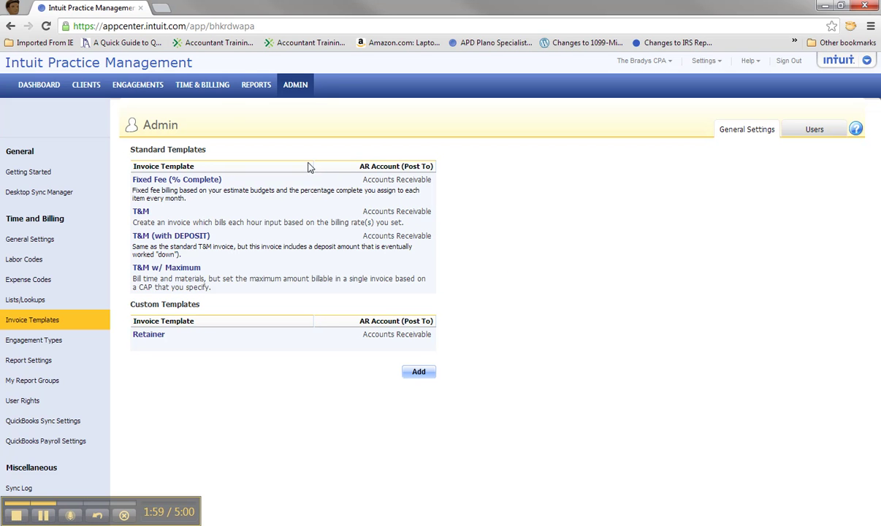
# In Time & Billing's draft creation, set the invoice period to 11/01/12 through 11/30/12 and load the clients to bill
pyautogui.click(201, 88)
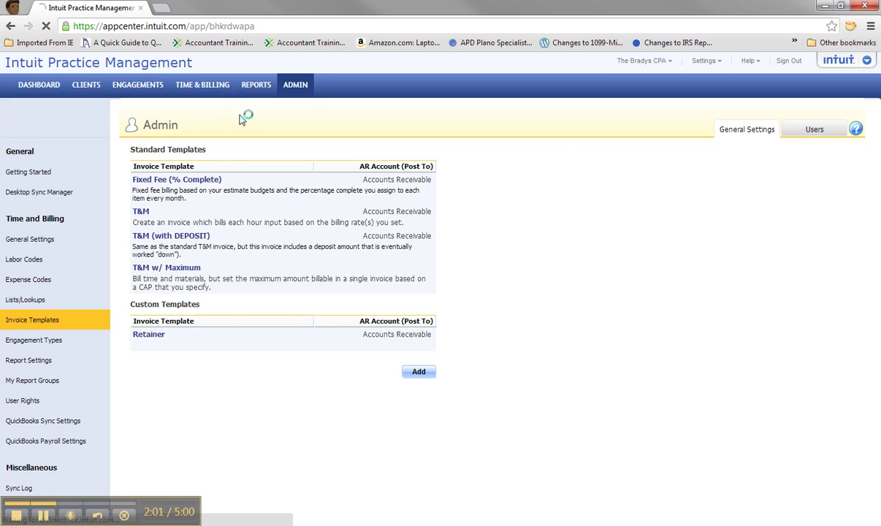
pyautogui.click(242, 150)
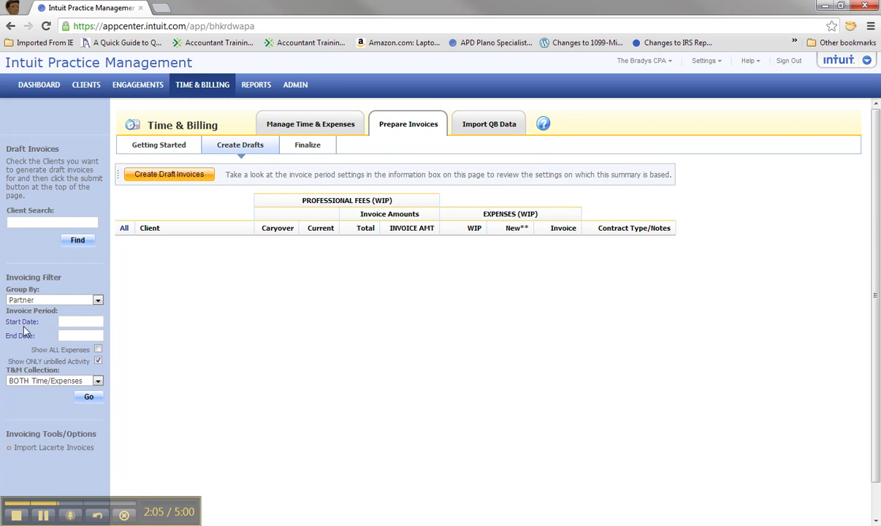
pyautogui.click(22, 322)
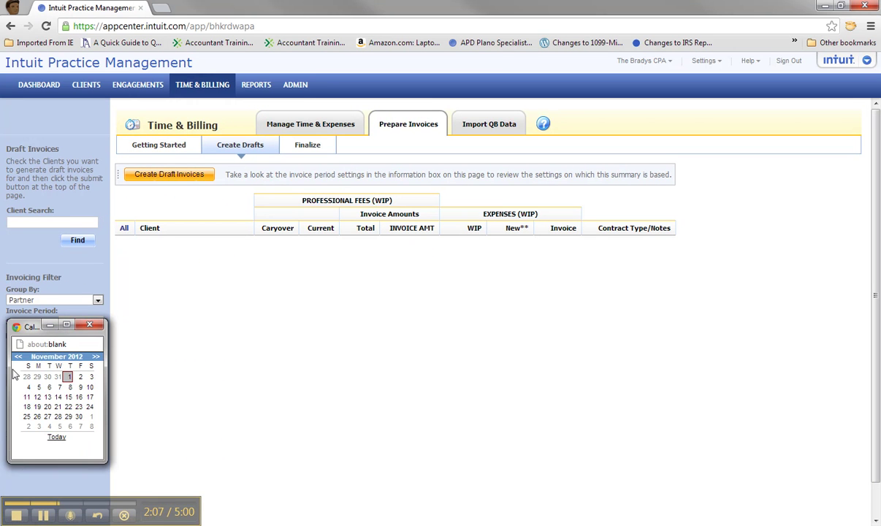
pyautogui.click(68, 377)
pyautogui.click(20, 332)
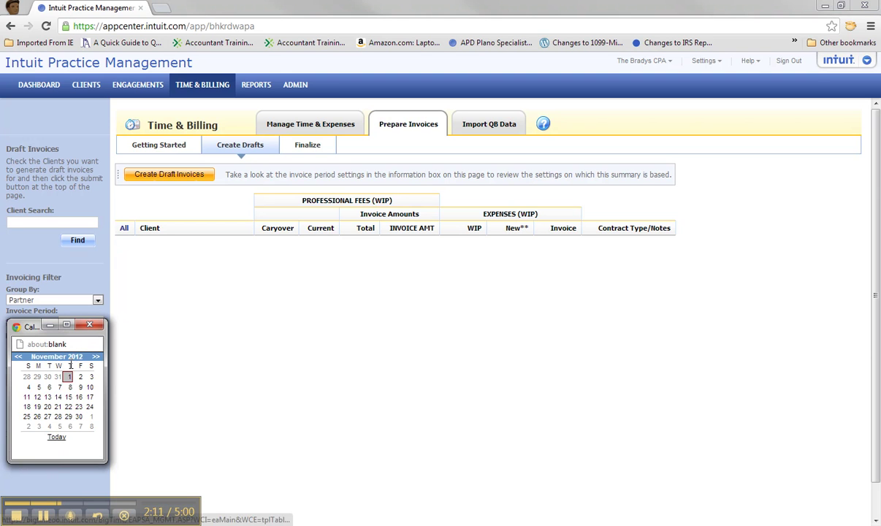
pyautogui.click(69, 378)
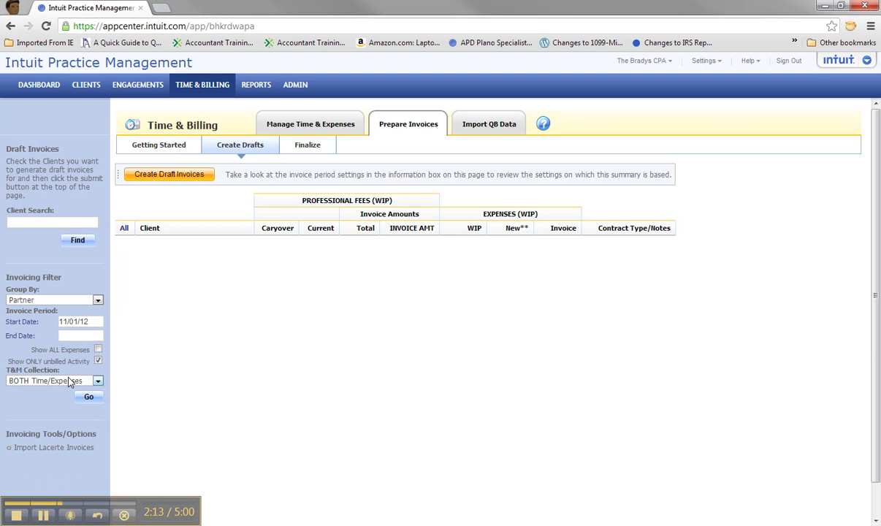
pyautogui.click(32, 336)
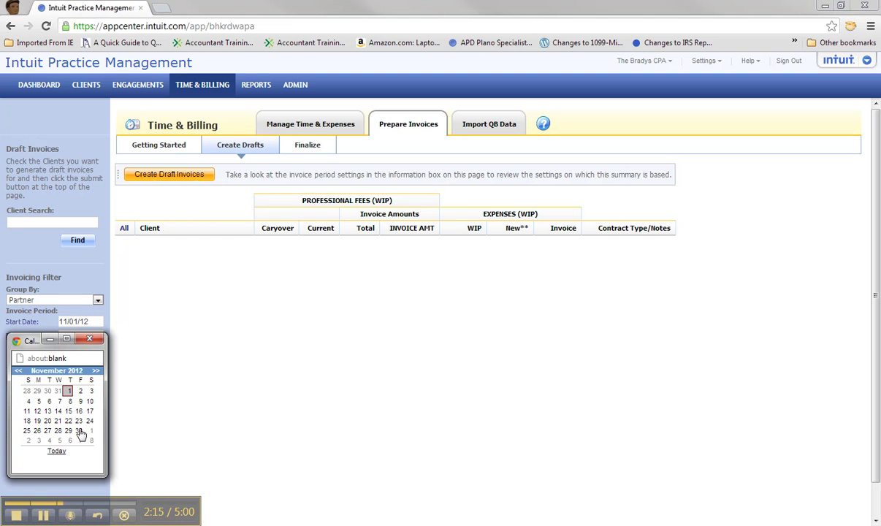
pyautogui.click(79, 429)
pyautogui.click(89, 397)
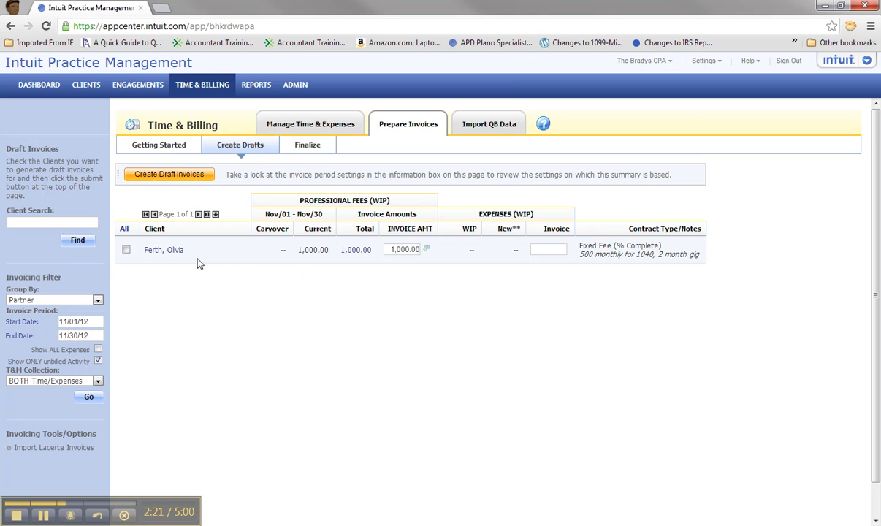
# Open the listed client's invoice format and change the invoice template to Retainer
pyautogui.click(173, 250)
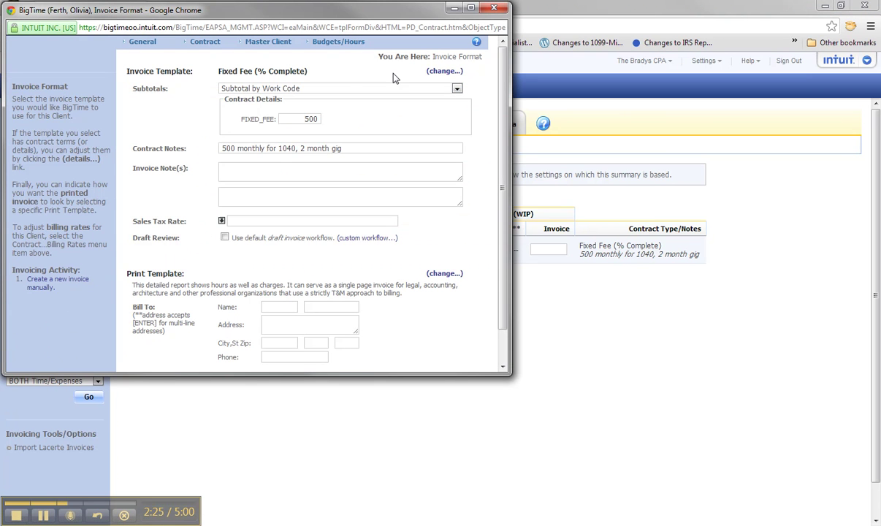
pyautogui.click(442, 72)
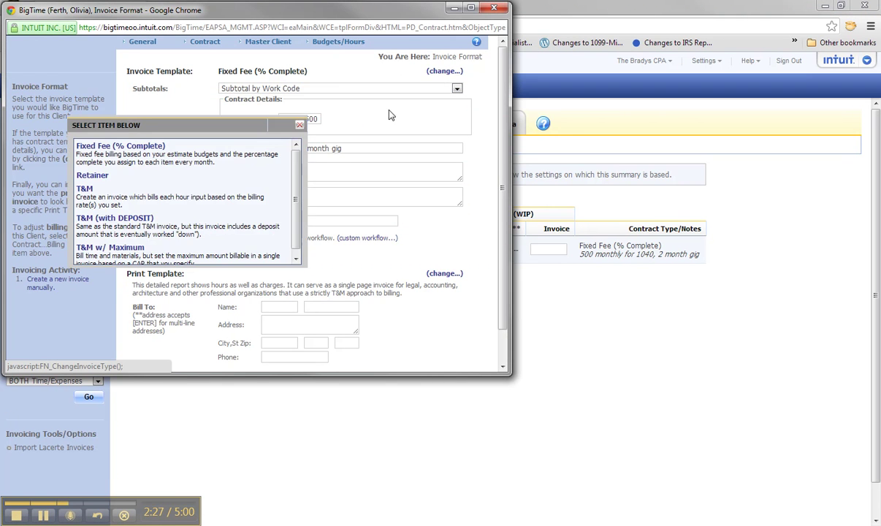
pyautogui.click(93, 176)
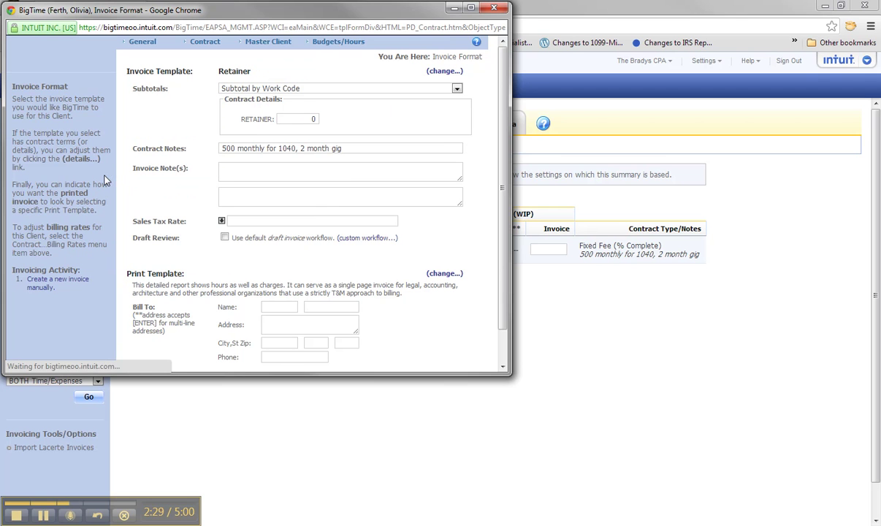
# Set the client's retainer amount to 1500, clear the contract notes, save the invoice format and close its window
pyautogui.click(292, 119)
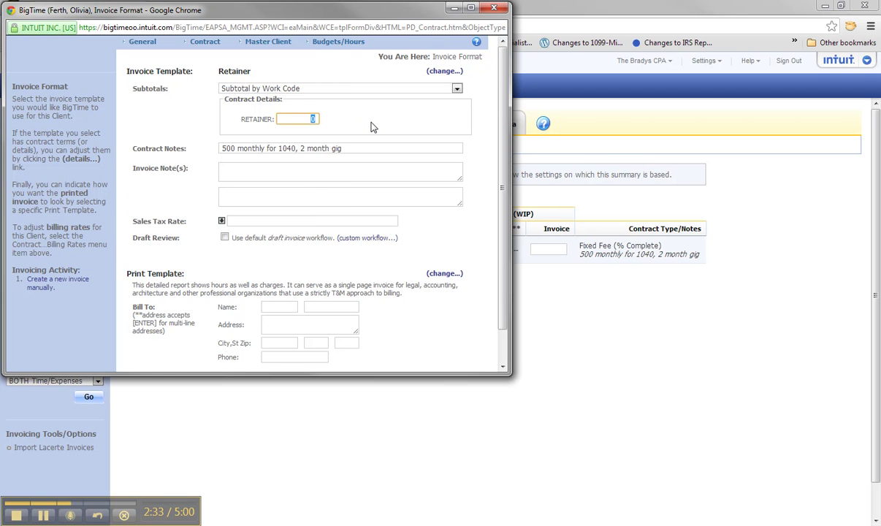
pyautogui.write('1500')
pyautogui.moveTo(349, 148); pyautogui.dragTo(214, 155)
pyautogui.press('BackSpace')
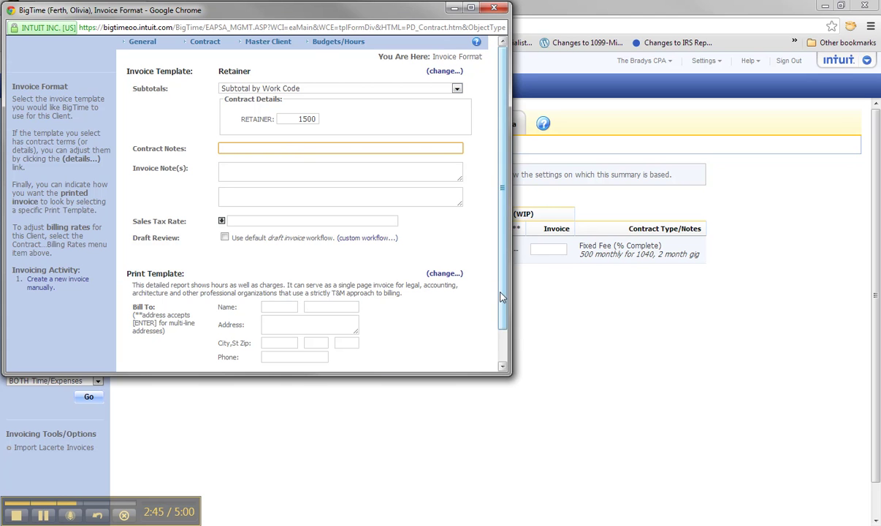
pyautogui.scroll(-2, 495, 289)
pyautogui.click(438, 346)
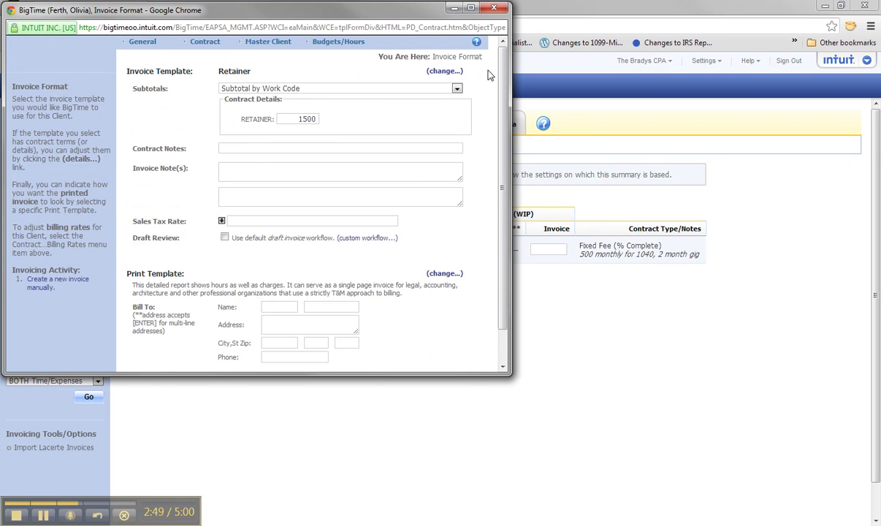
pyautogui.click(493, 9)
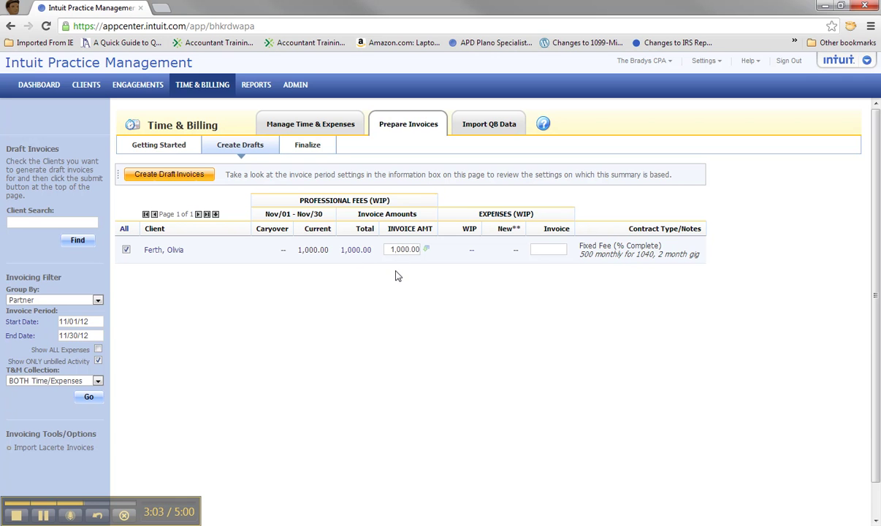
# Create the draft invoice for the checked client and go to the list of invoices for finalizing
pyautogui.click(164, 174)
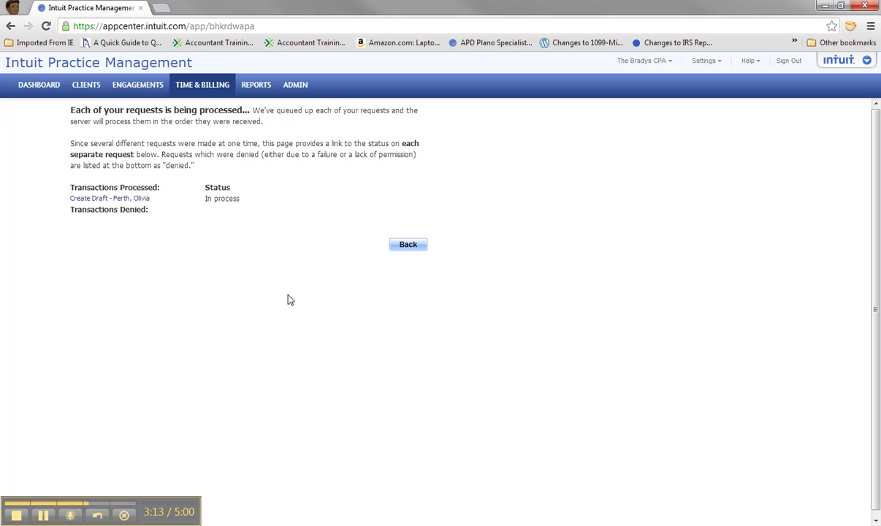
pyautogui.click(208, 88)
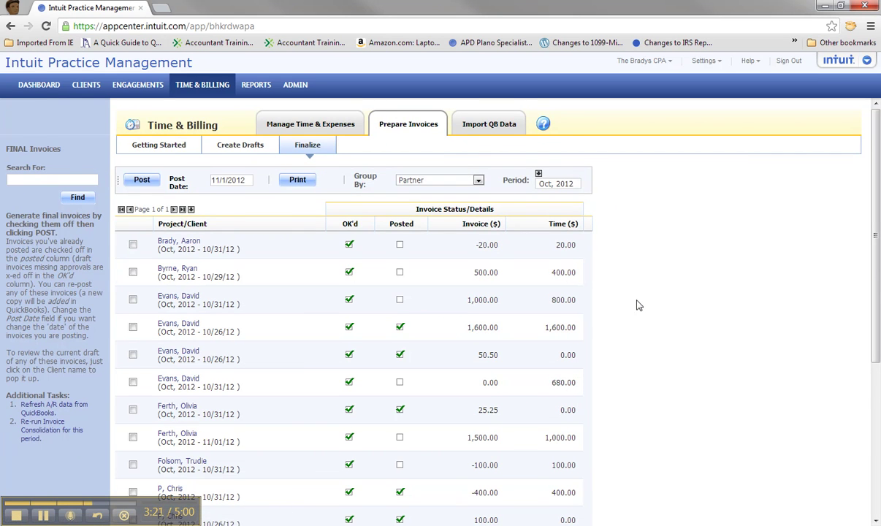
# Open the client's unposted 11/01/12 draft invoice, examine its retainer charge and actual time detail, and close the invoice
pyautogui.scroll(-2, 639, 306)
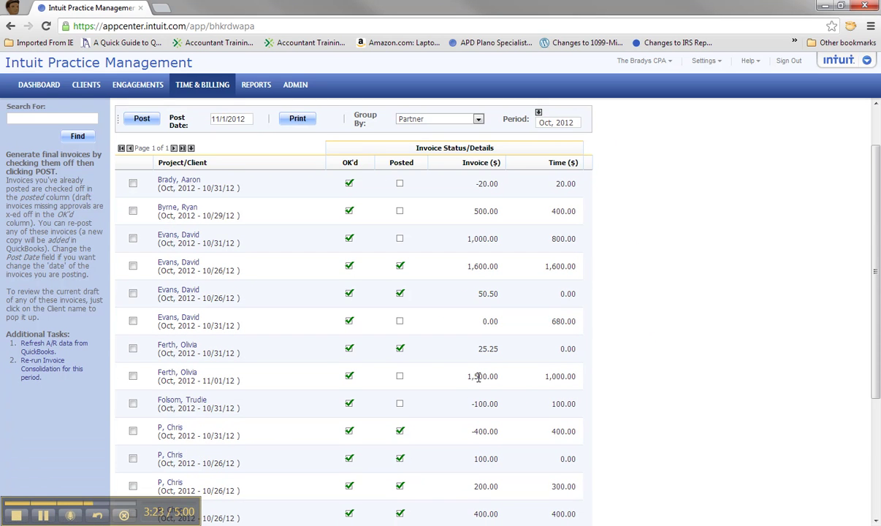
pyautogui.click(177, 373)
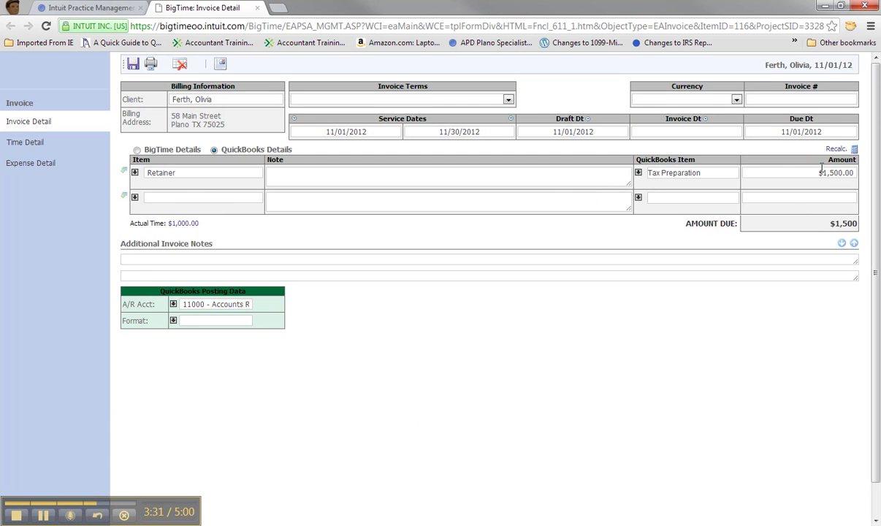
pyautogui.click(183, 224)
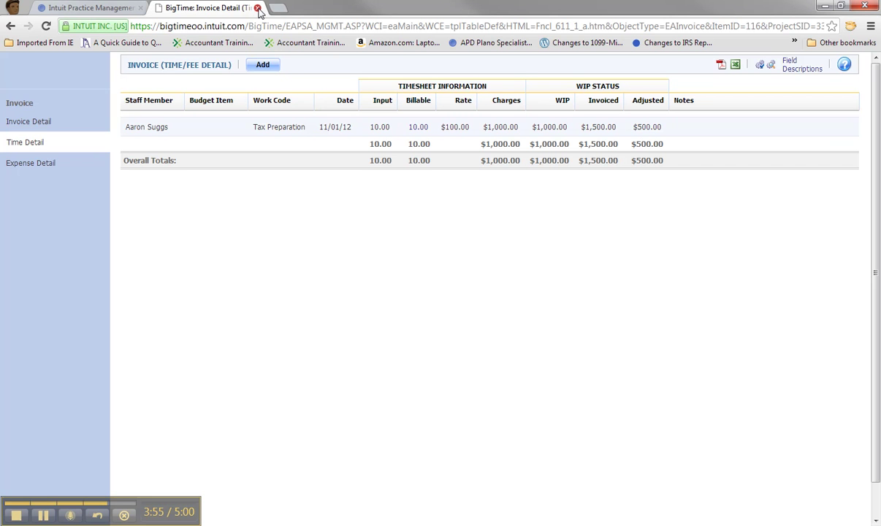
pyautogui.click(10, 26)
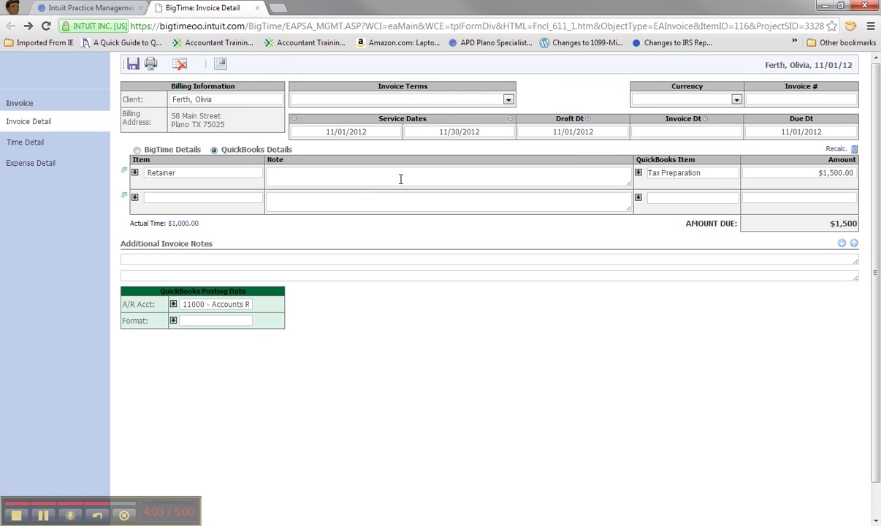
pyautogui.click(256, 8)
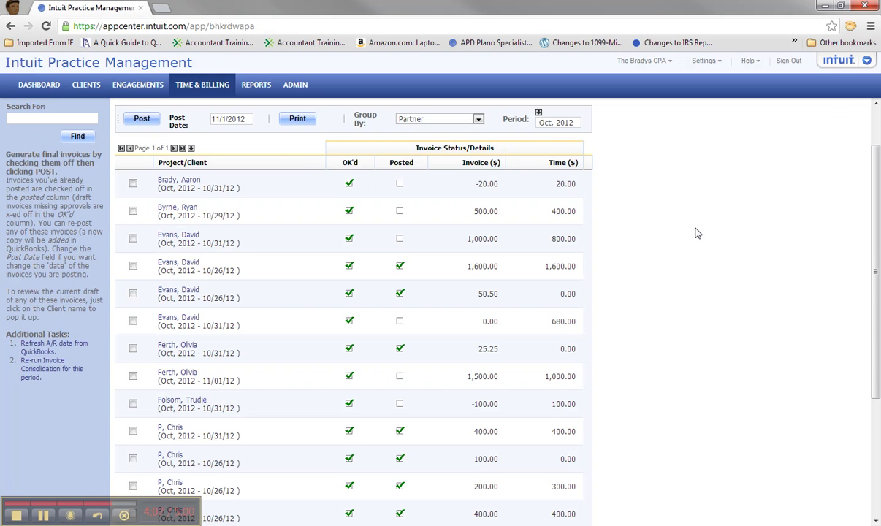